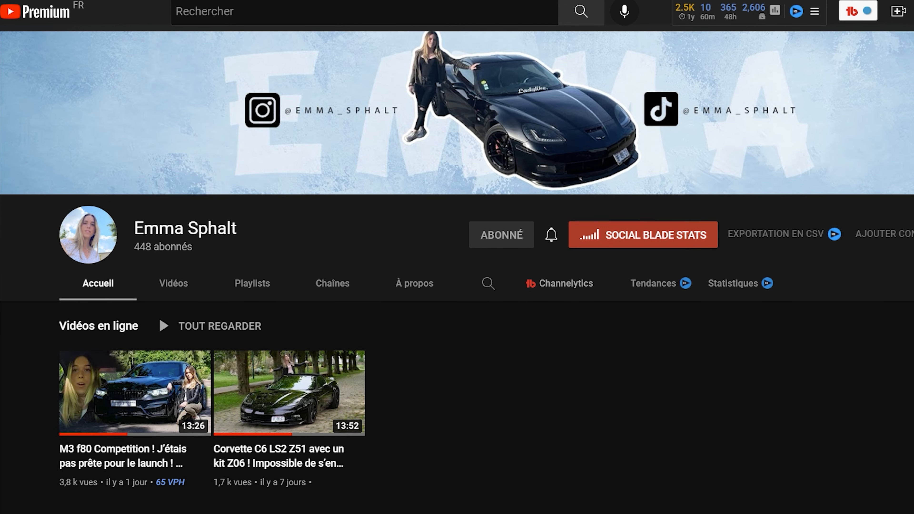
pyautogui.scroll(-2, 457, 272)
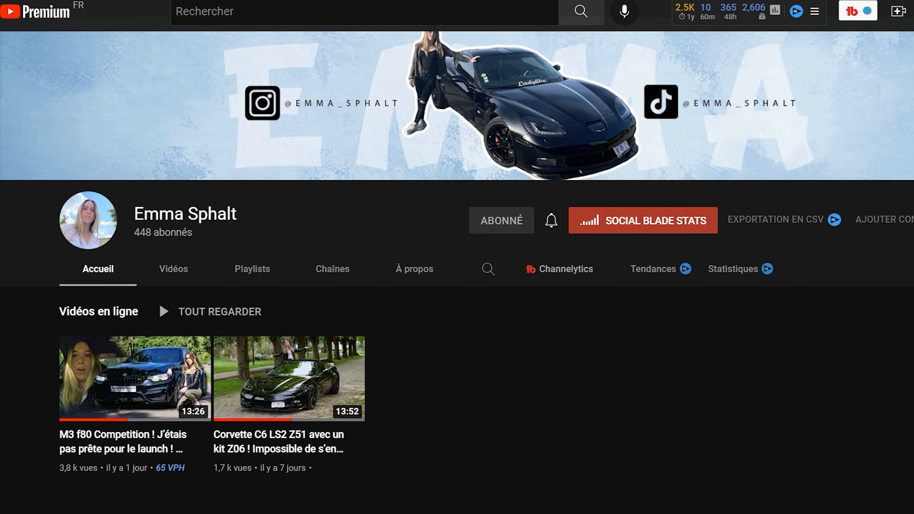
pyautogui.scroll(-2, 457, 273)
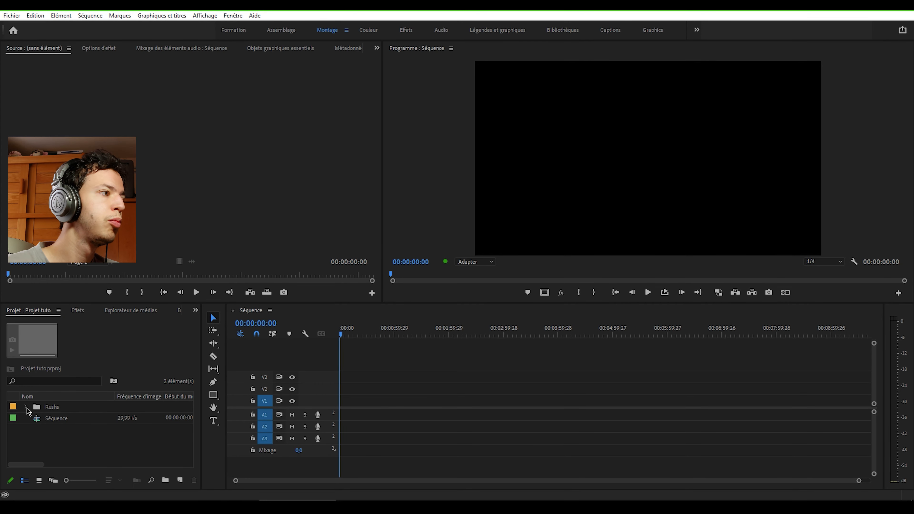
# - Expand the Rushs bin and preview P1000189.MOV and 20220430_114846.mp4 in the source monitor
pyautogui.click(25, 406)
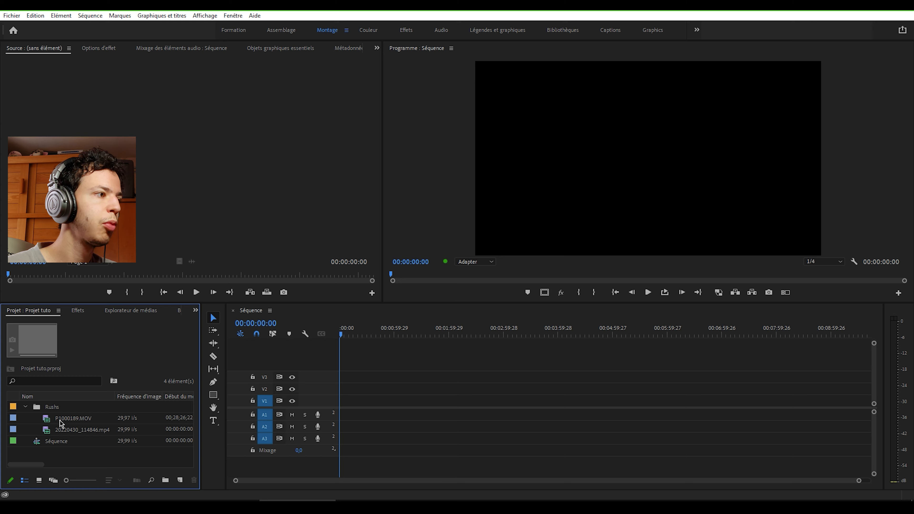
pyautogui.doubleClick(57, 419)
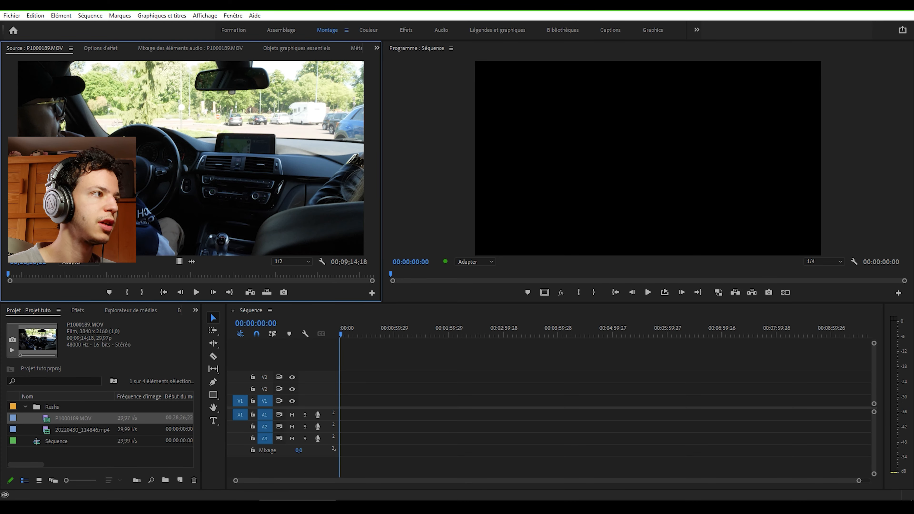
pyautogui.moveTo(90, 275); pyautogui.dragTo(133, 278)
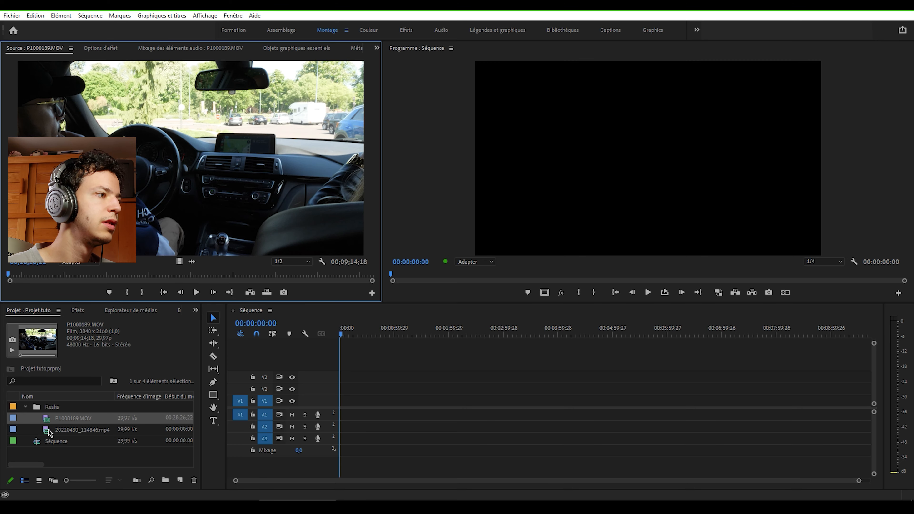
pyautogui.doubleClick(49, 430)
pyautogui.moveTo(17, 278); pyautogui.dragTo(107, 276)
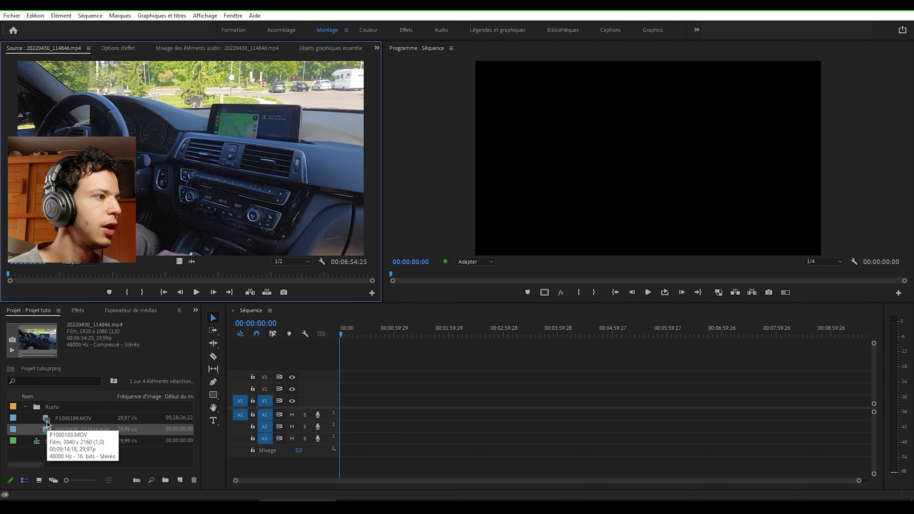
# - Inspect the audio waveforms of P1000189.MOV and 20220430_114846.mp4, and reload P1000189.MOV in the source monitor to skim its start
pyautogui.doubleClick(45, 419)
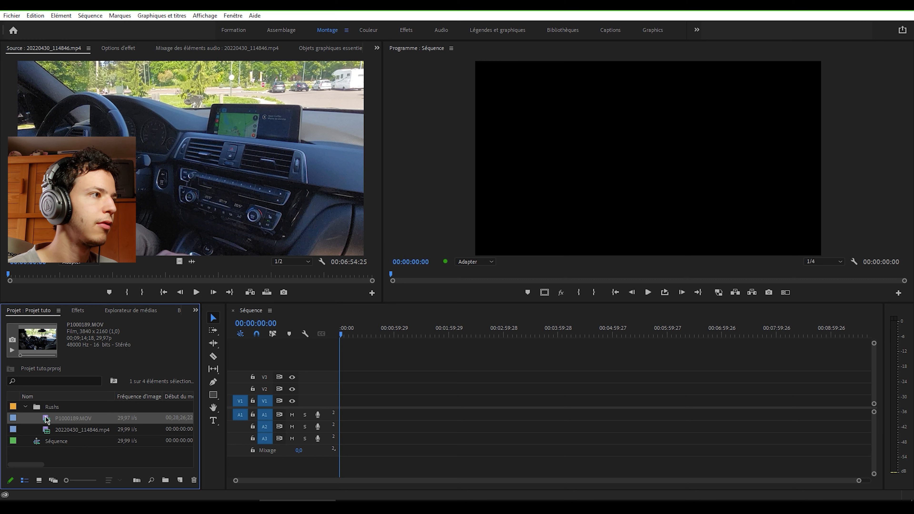
pyautogui.click(64, 275)
pyautogui.click(192, 261)
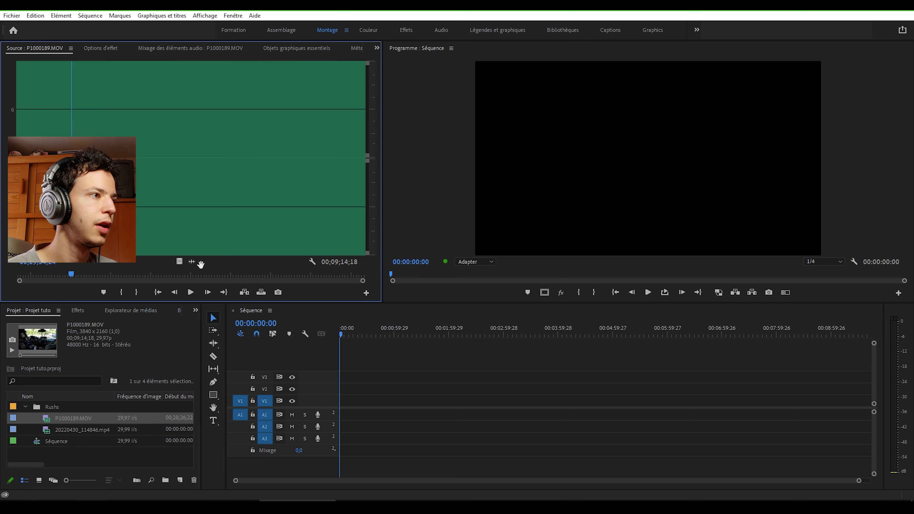
pyautogui.doubleClick(48, 429)
pyautogui.click(192, 262)
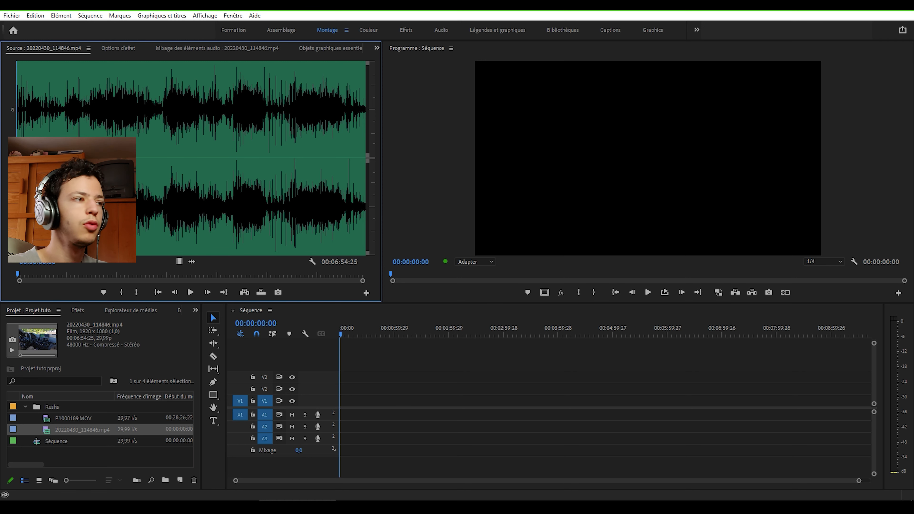
pyautogui.doubleClick(49, 420)
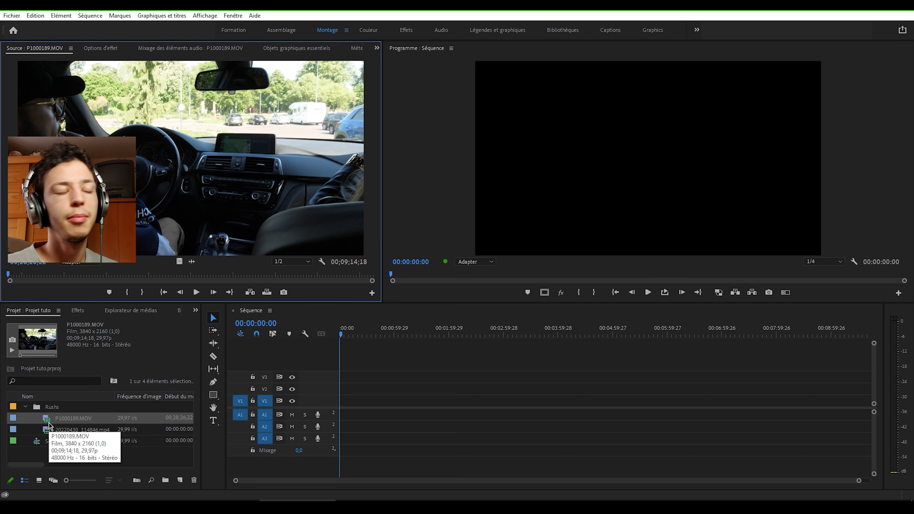
pyautogui.moveTo(10, 275); pyautogui.dragTo(18, 276)
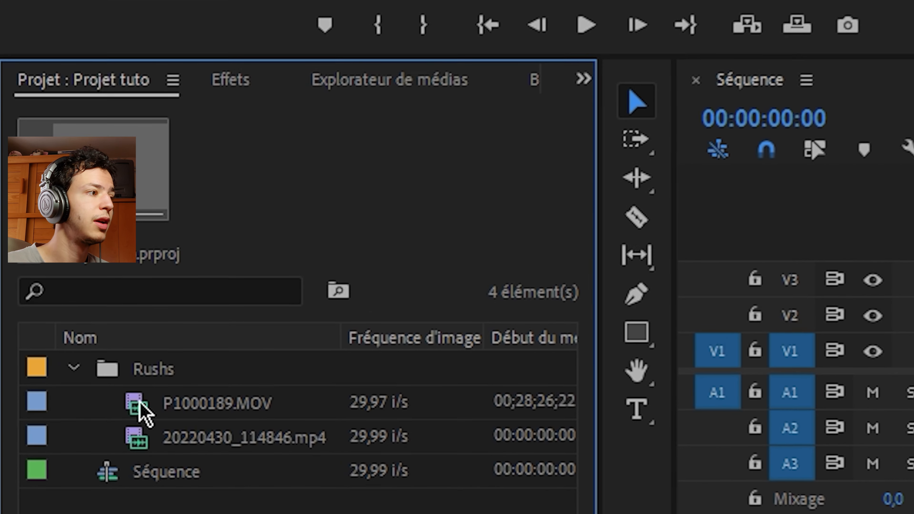
# - Start a multi-camera source sequence from P1000189.MOV and 20220430_114846.mp4, using the custom (Personnalisé) name Multicam
pyautogui.click(47, 418)
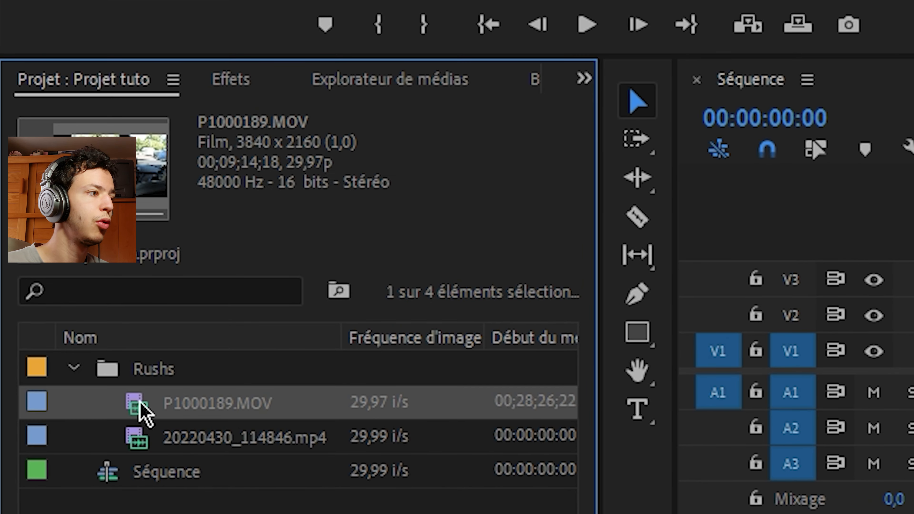
pyautogui.keyDown('shift'); pyautogui.click(159, 443); pyautogui.keyUp('shift')
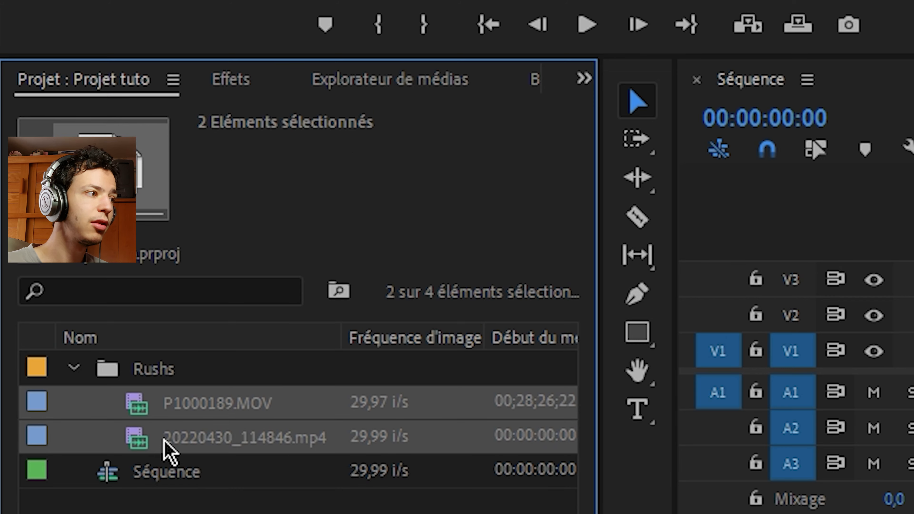
pyautogui.rightClick(163, 445)
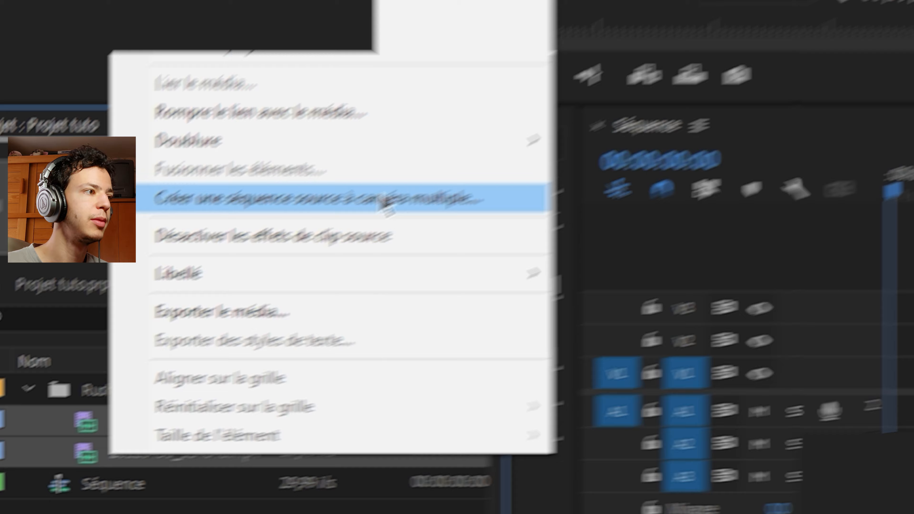
pyautogui.click(464, 163)
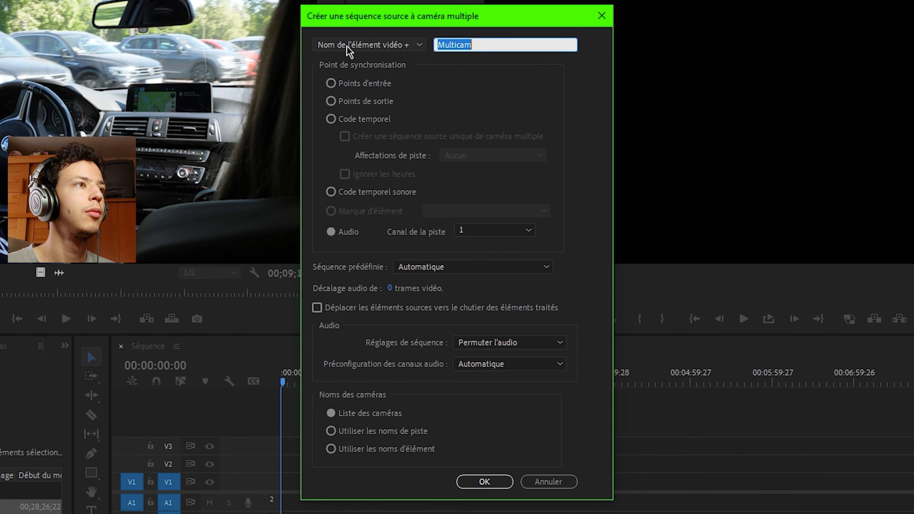
pyautogui.click(406, 45)
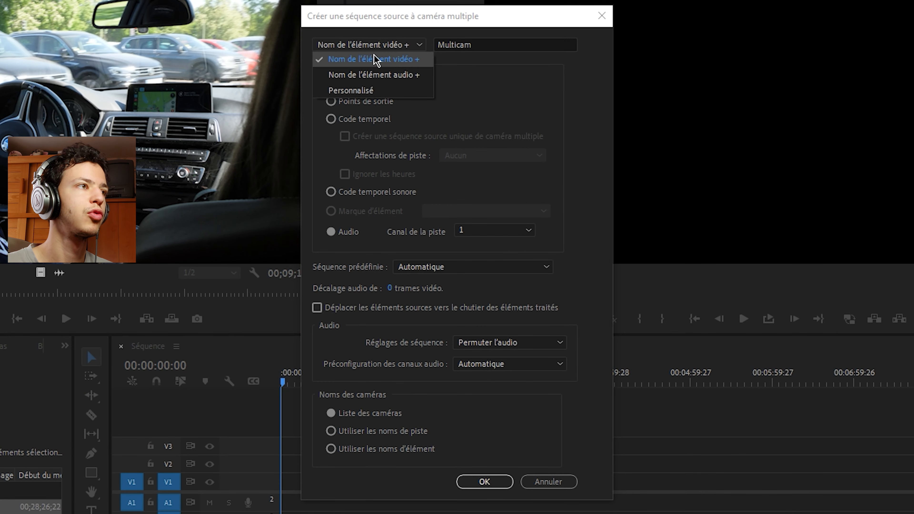
pyautogui.click(361, 91)
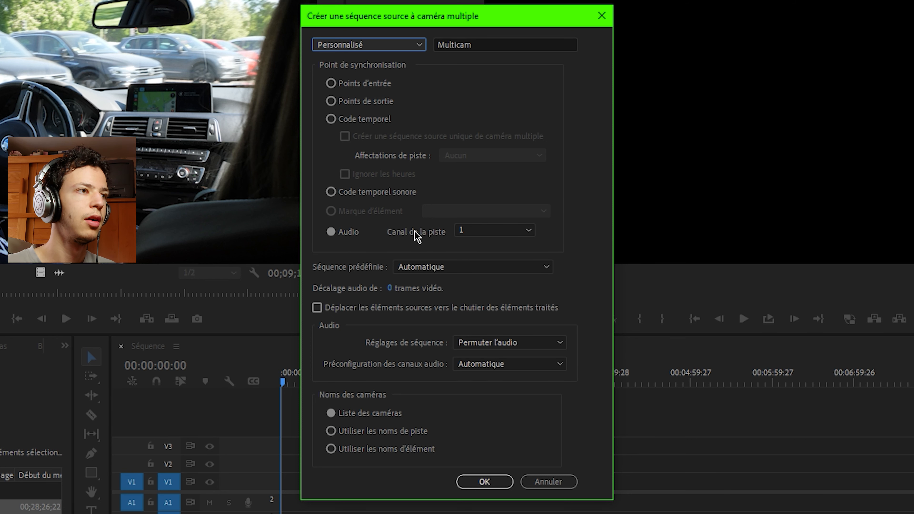
# - Keep audio synchronisation on track channel 1 and the sequence preset on Automatique
pyautogui.click(474, 232)
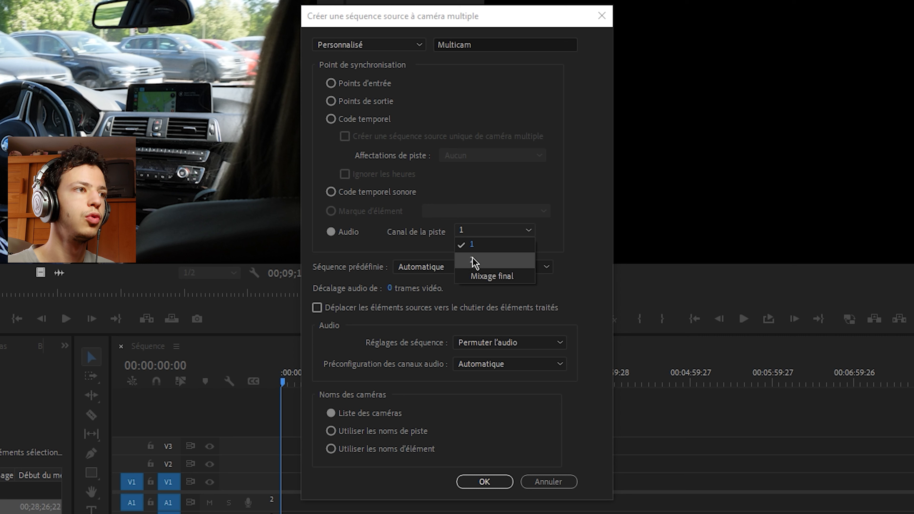
pyautogui.click(474, 245)
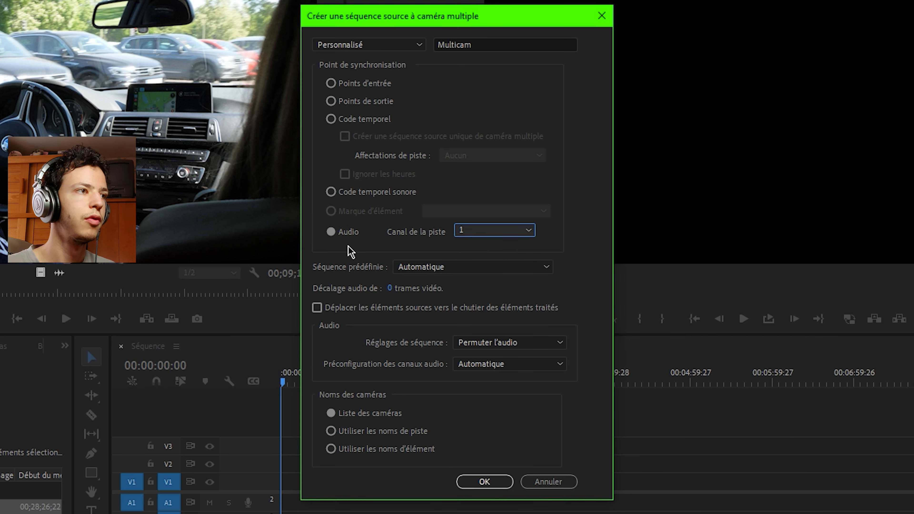
pyautogui.click(417, 270)
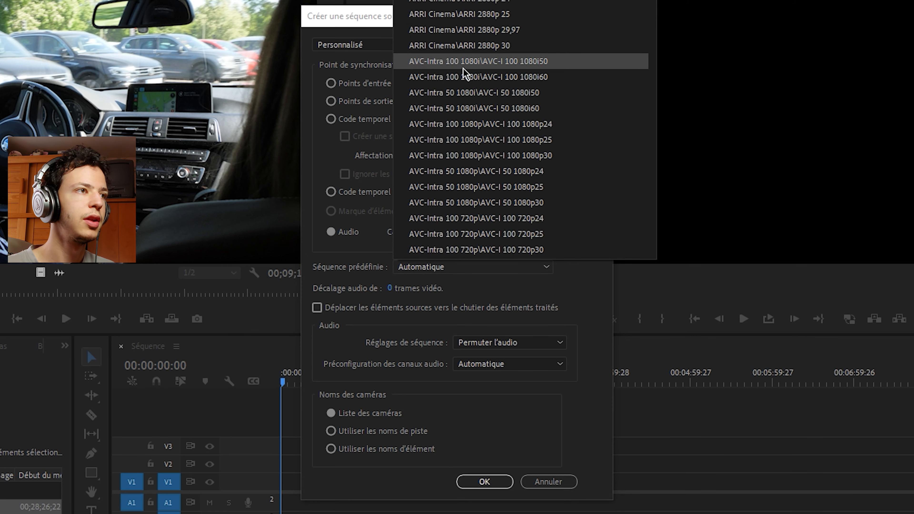
pyautogui.click(497, 268)
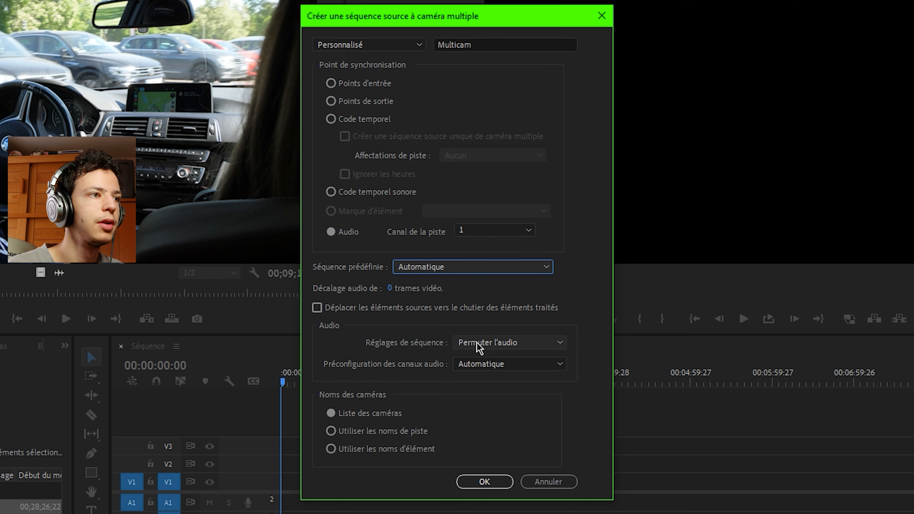
# - Set the audio sequence settings to Caméra 1, keep the channel preset on Automatique, and create the multi-camera sequence
pyautogui.click(518, 343)
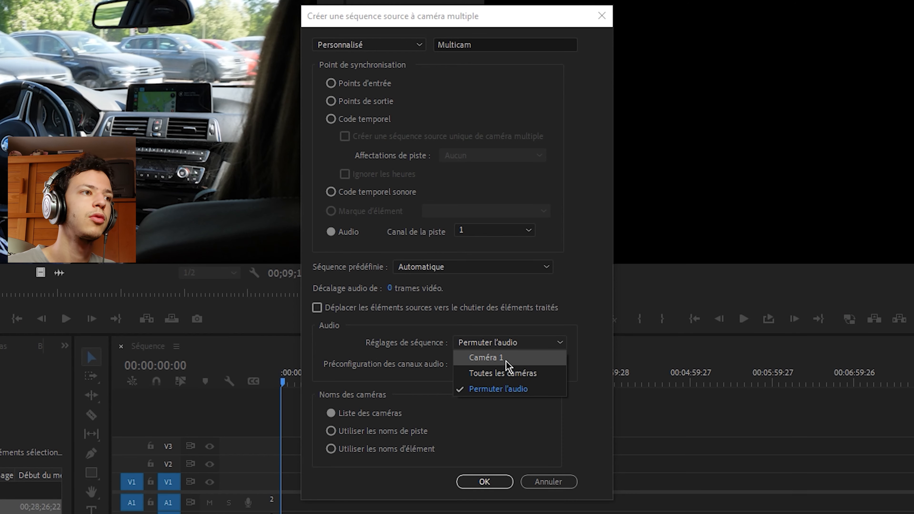
pyautogui.click(506, 360)
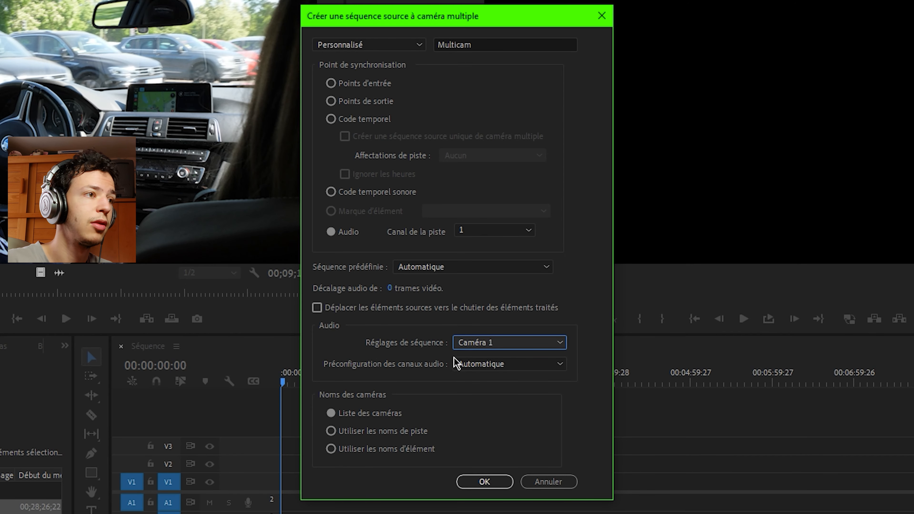
pyautogui.click(480, 364)
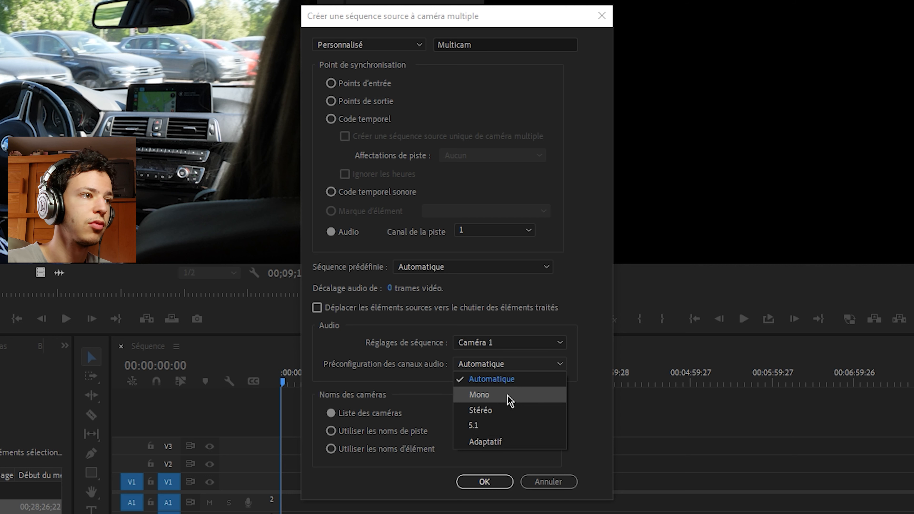
pyautogui.click(589, 390)
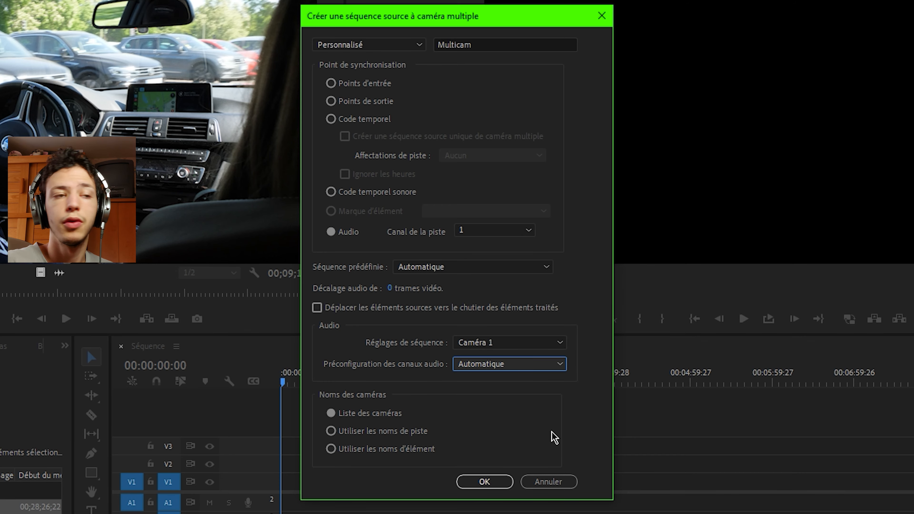
pyautogui.click(478, 484)
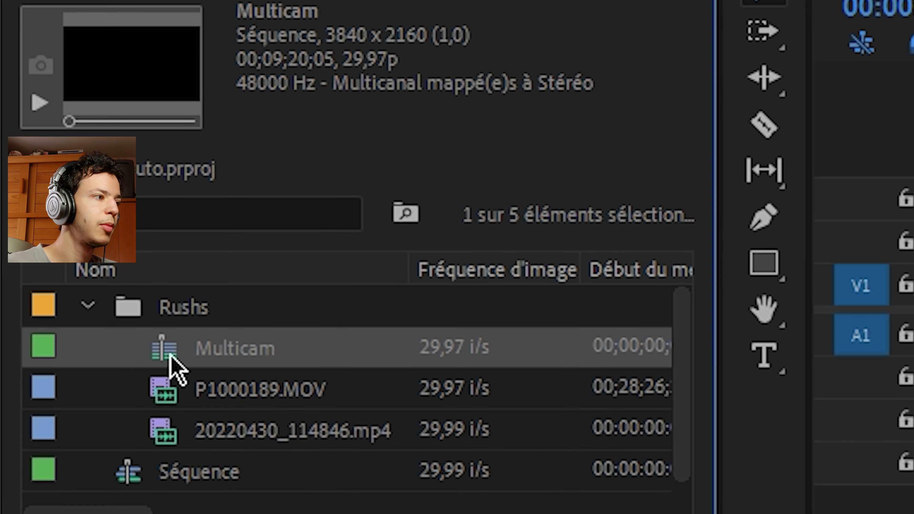
# - Place the Multicam sequence at the start of track V1 in the timeline, keeping the existing sequence settings
pyautogui.hscroll(5, 694, 371)
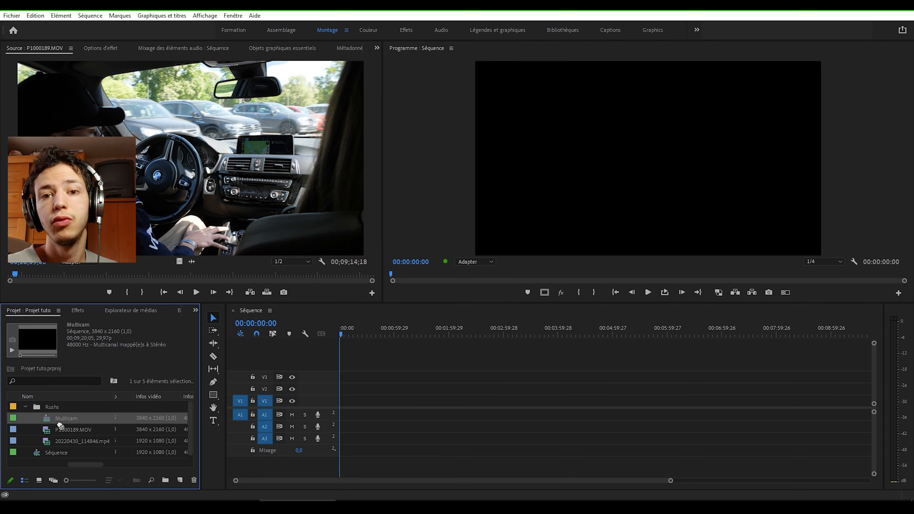
pyautogui.moveTo(214, 417); pyautogui.dragTo(340, 404)
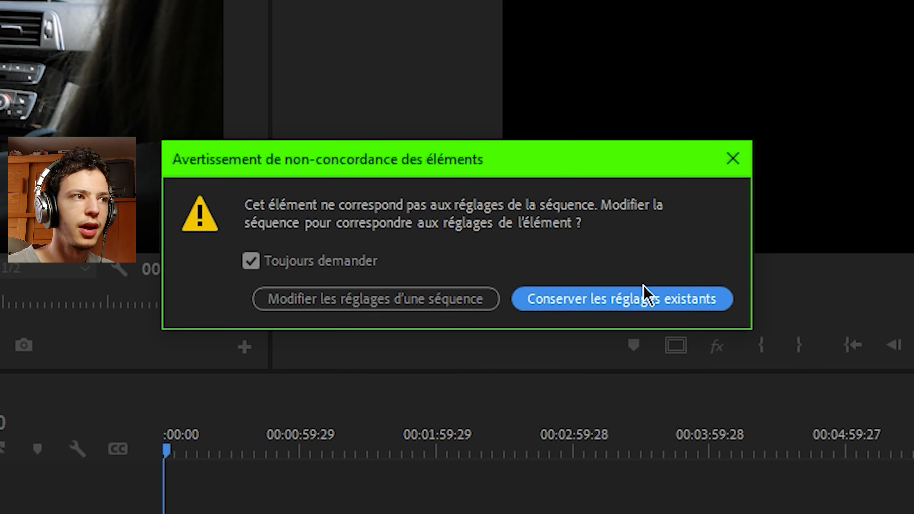
pyautogui.click(622, 310)
# - Place the playhead at 00:00:29:09 and fit the Multicam clip to the frame size (Ajuster à la taille de l'image)
pyautogui.click(417, 334)
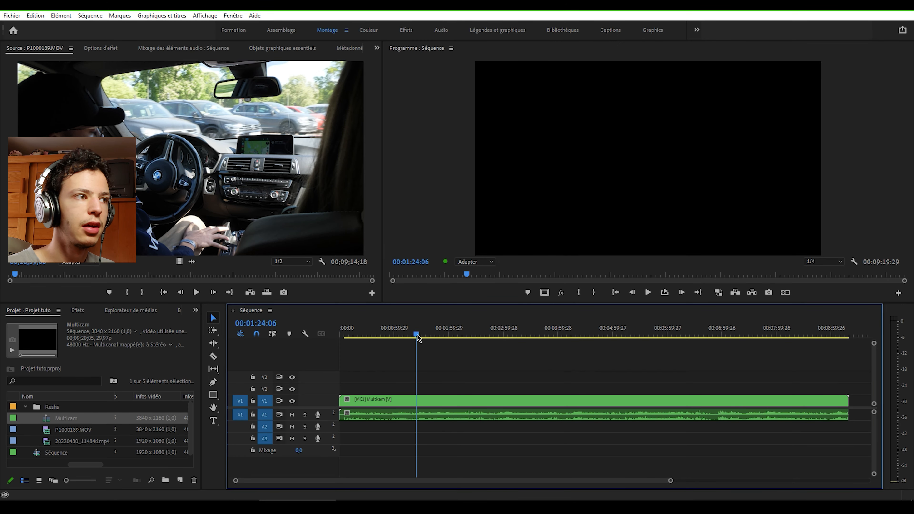
pyautogui.click(366, 334)
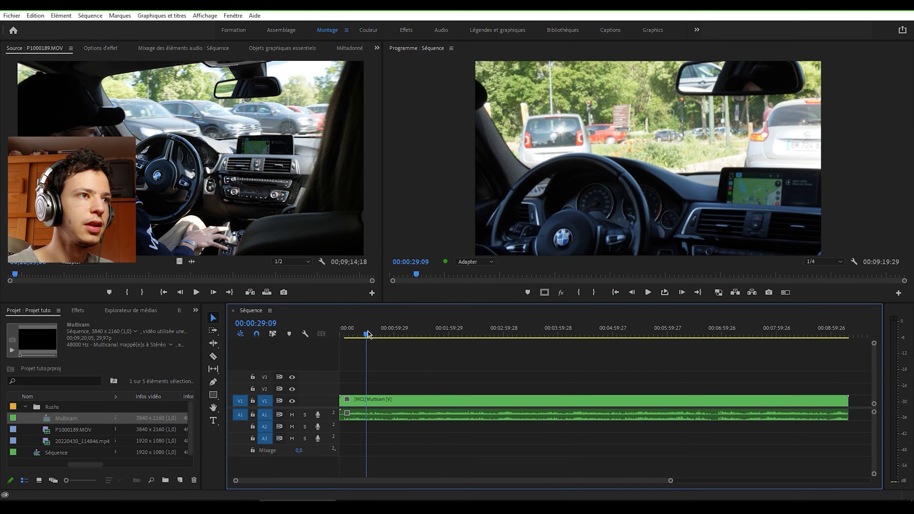
pyautogui.rightClick(454, 404)
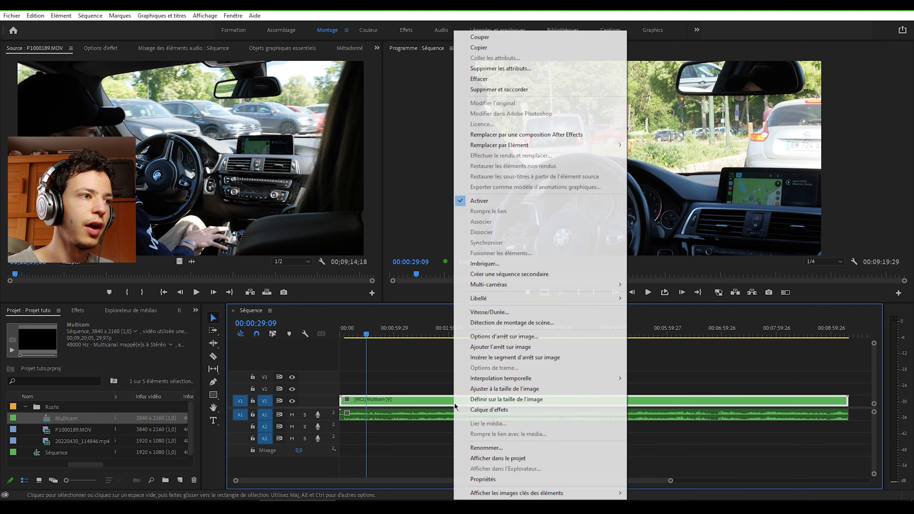
pyautogui.click(475, 392)
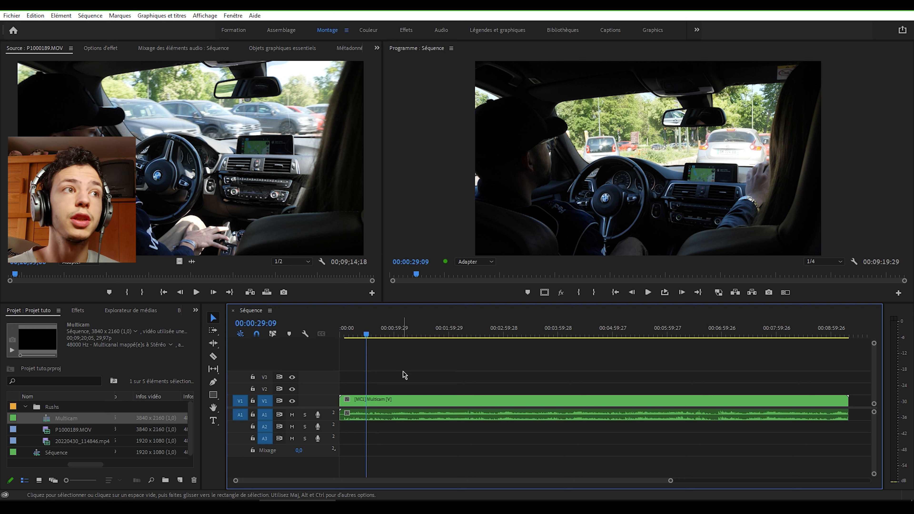
# - Switch the Multicam clip on track V1 to Caméra 2
pyautogui.click(403, 399)
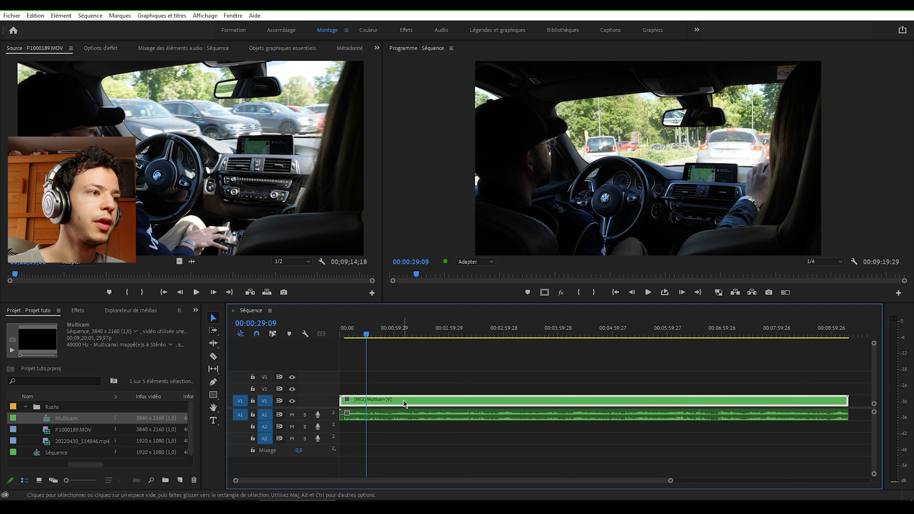
pyautogui.rightClick(403, 400)
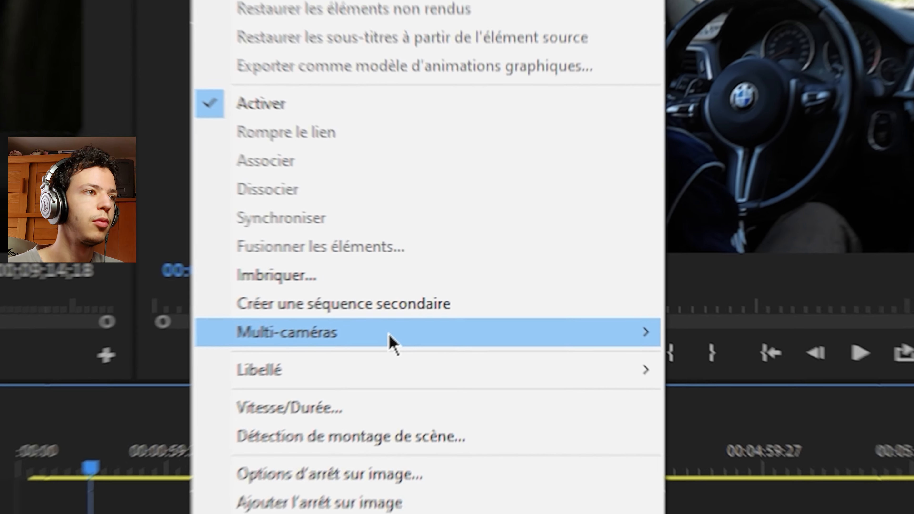
pyautogui.moveTo(473, 289)
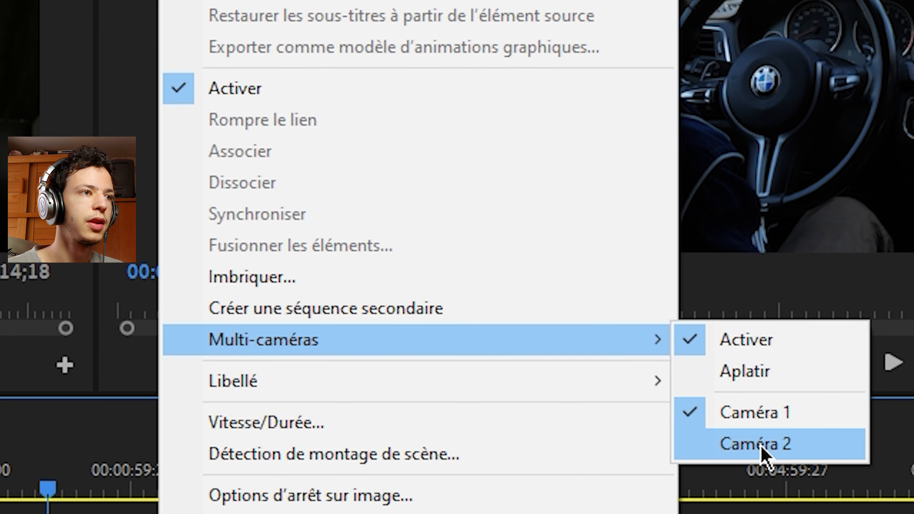
pyautogui.click(823, 455)
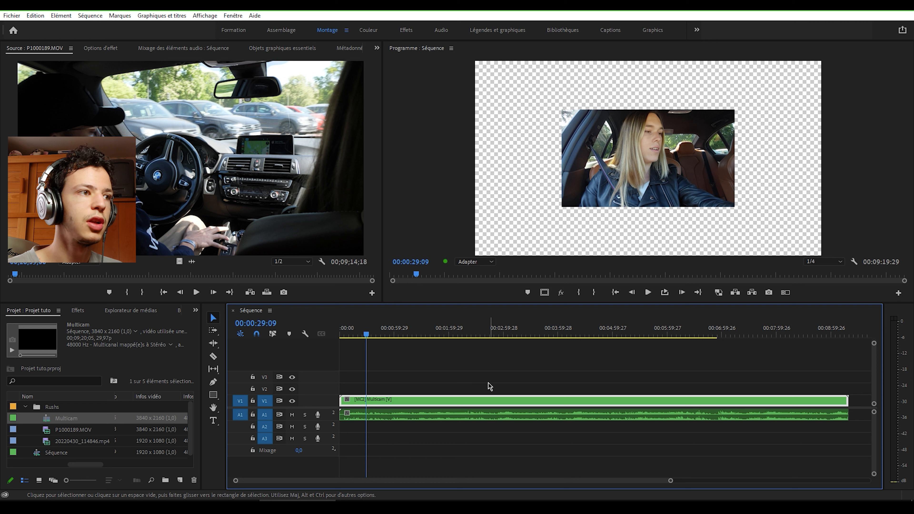
pyautogui.click(473, 378)
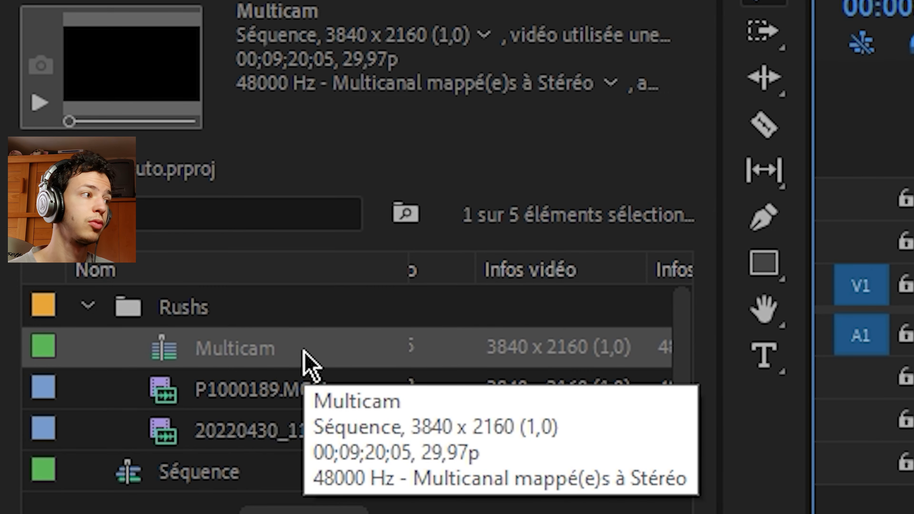
# - Open the Multicam sequence in the timeline and fit its 20220430_114846.mp4 clip on V2 to the frame size (Ajuster à la taille de l'image)
pyautogui.rightClick(304, 356)
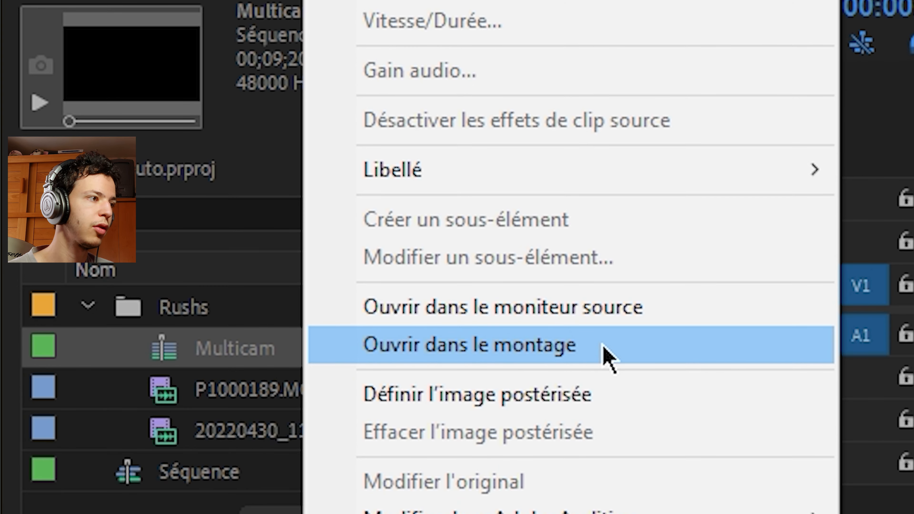
pyautogui.click(598, 360)
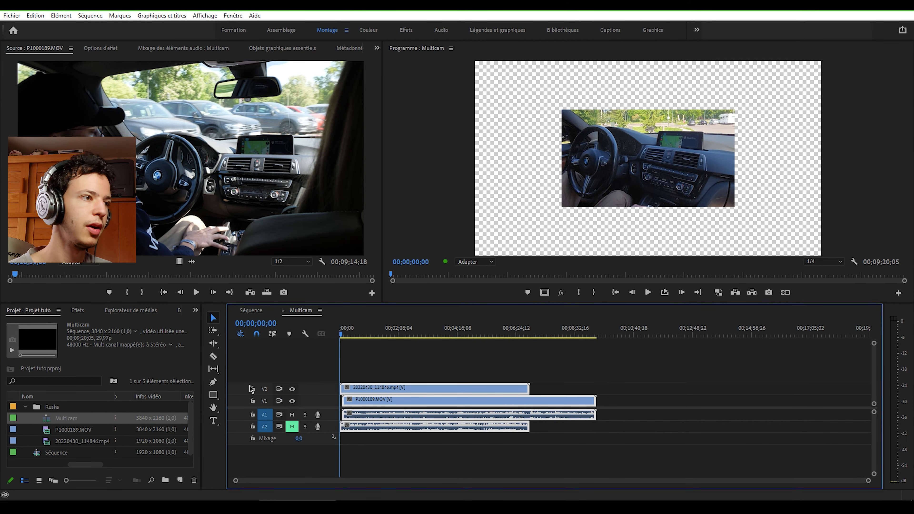
pyautogui.moveTo(416, 338); pyautogui.dragTo(516, 405)
pyautogui.click(489, 389)
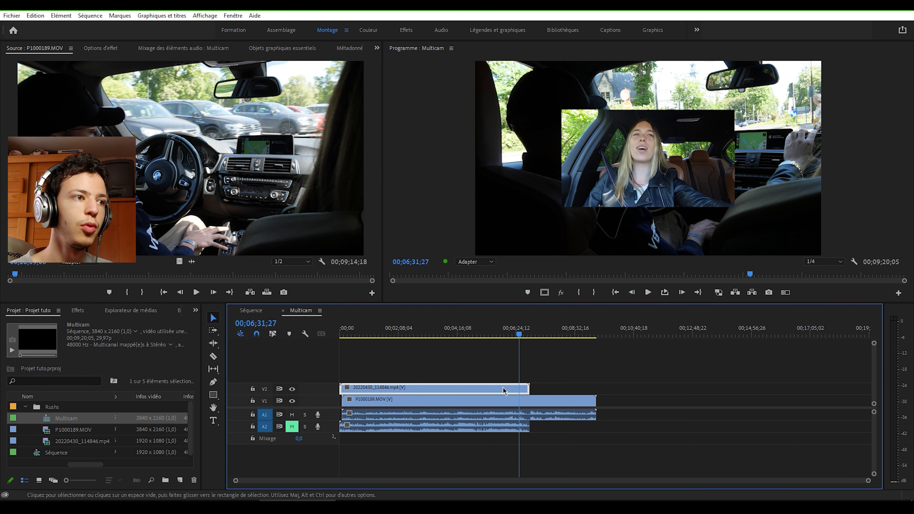
pyautogui.rightClick(503, 389)
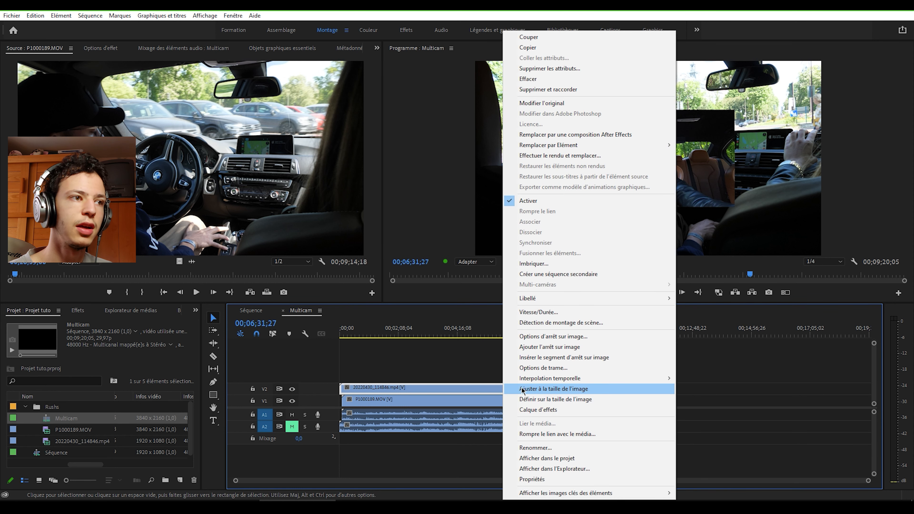
pyautogui.click(583, 390)
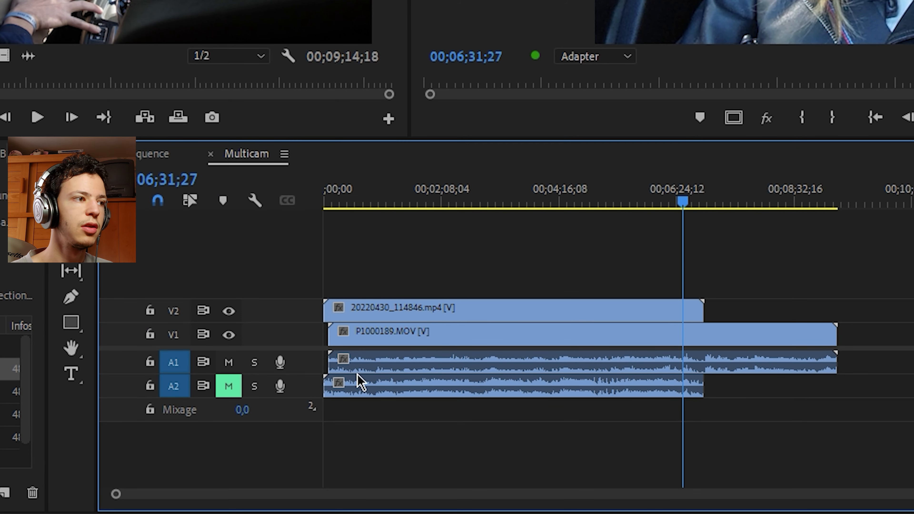
# - Mute audio track A1 and unmute audio track A2 in the Multicam sequence
pyautogui.click(228, 362)
pyautogui.click(229, 385)
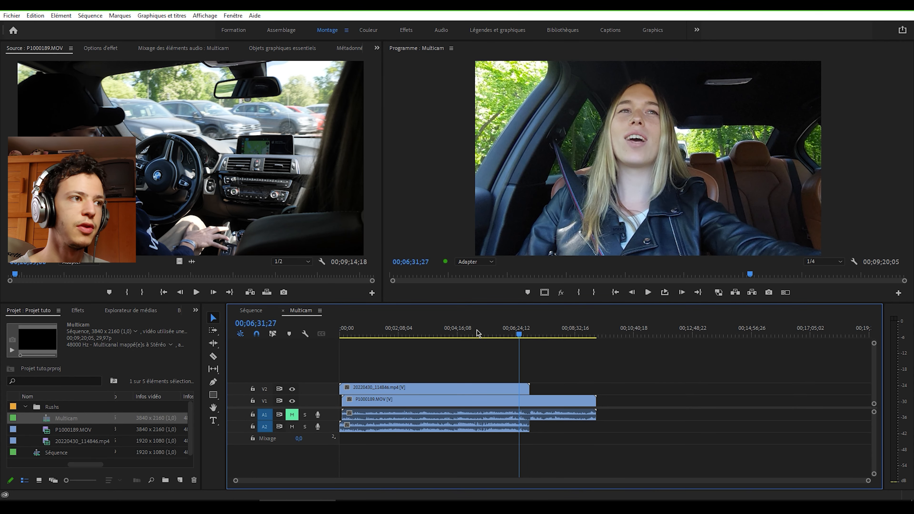
# - Return to Séquence, turn on the multi-camera view in the program monitor and select the second camera angle
pyautogui.click(575, 199)
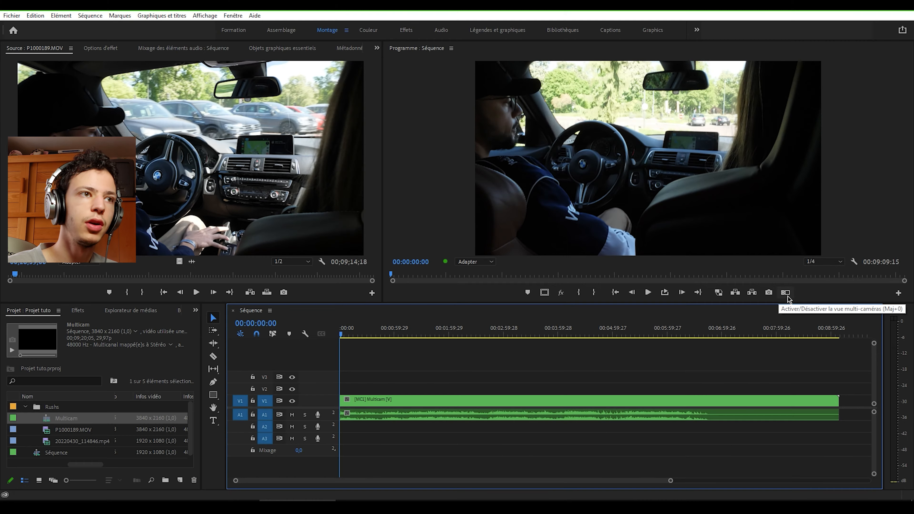
pyautogui.click(539, 386)
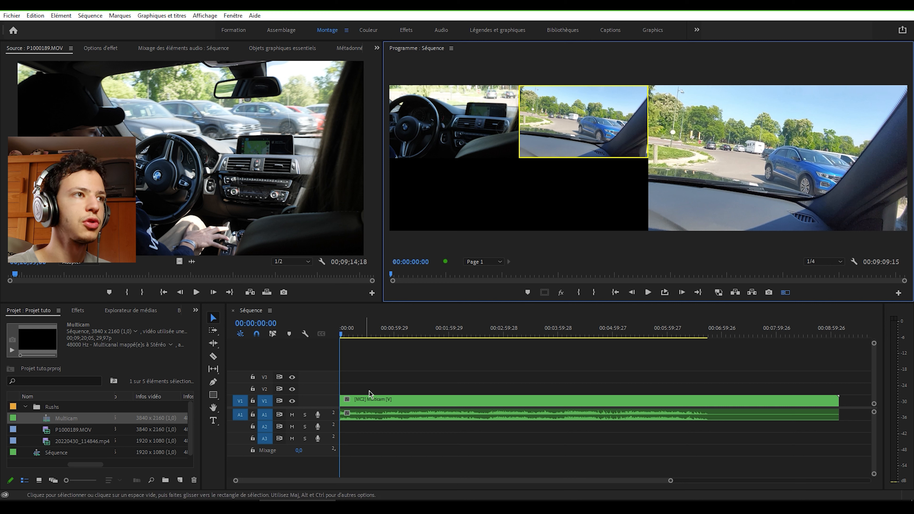
pyautogui.click(566, 138)
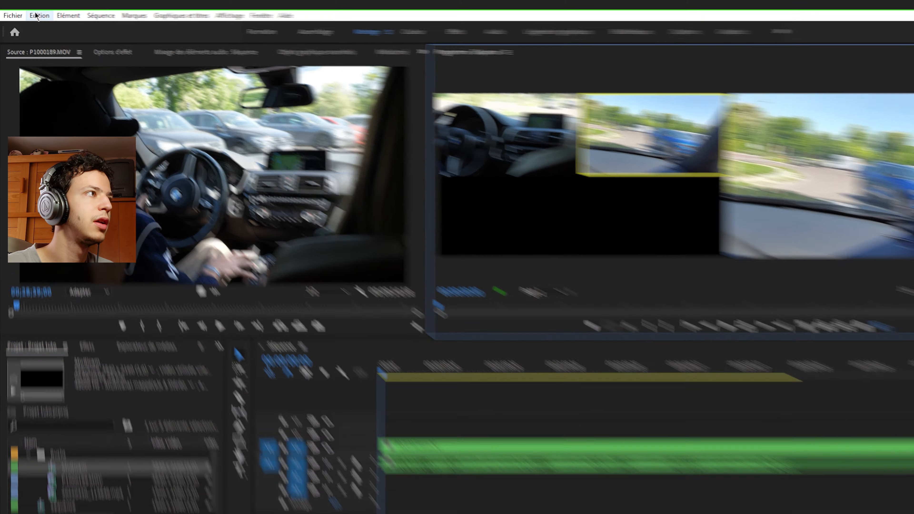
# - Assign the minus character as the keyboard shortcut for the command Sélectionner la caméra 6 and save the shortcuts
pyautogui.click(35, 15)
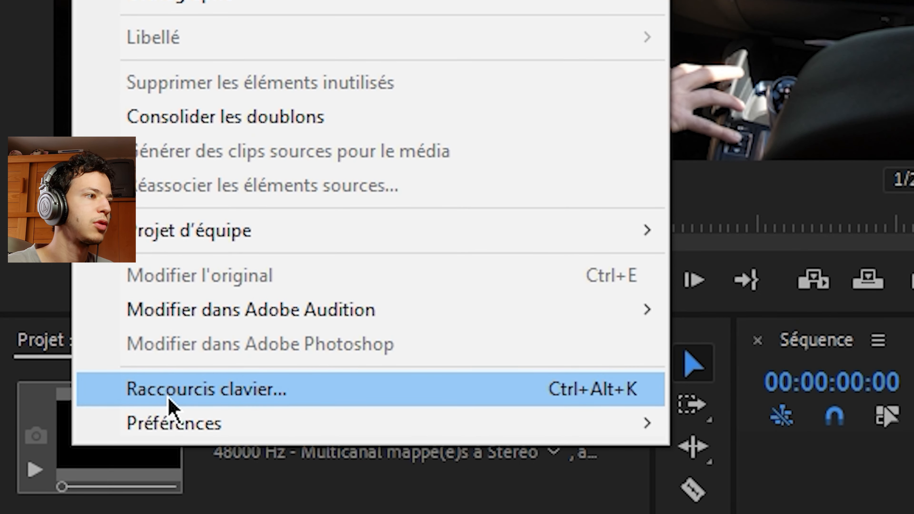
pyautogui.click(172, 395)
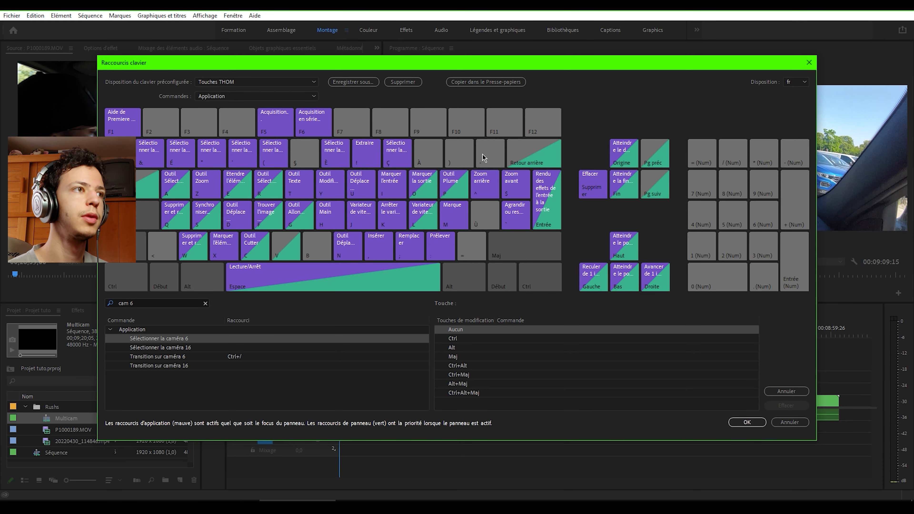
pyautogui.click(166, 338)
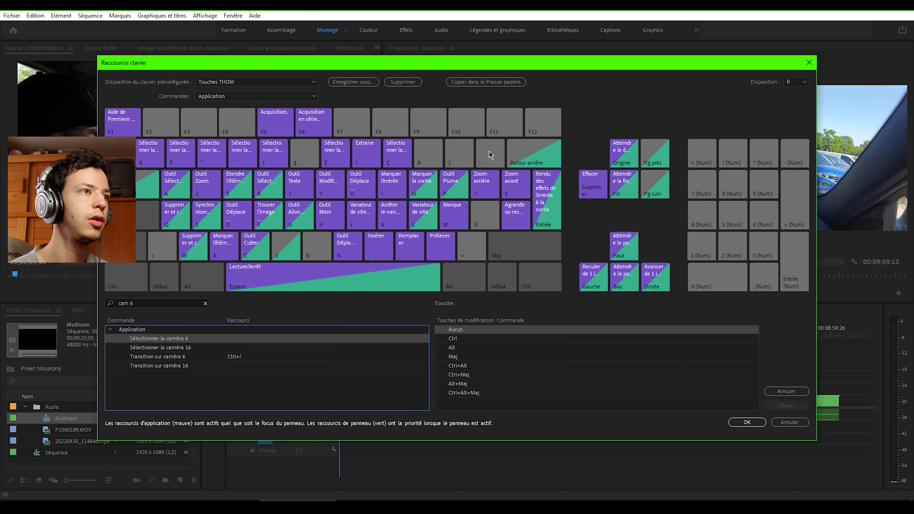
pyautogui.press('-')
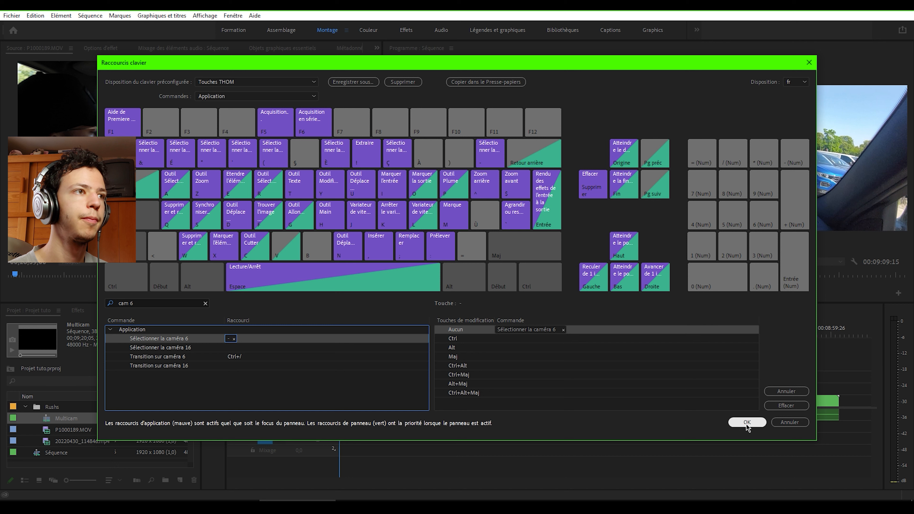
pyautogui.click(485, 166)
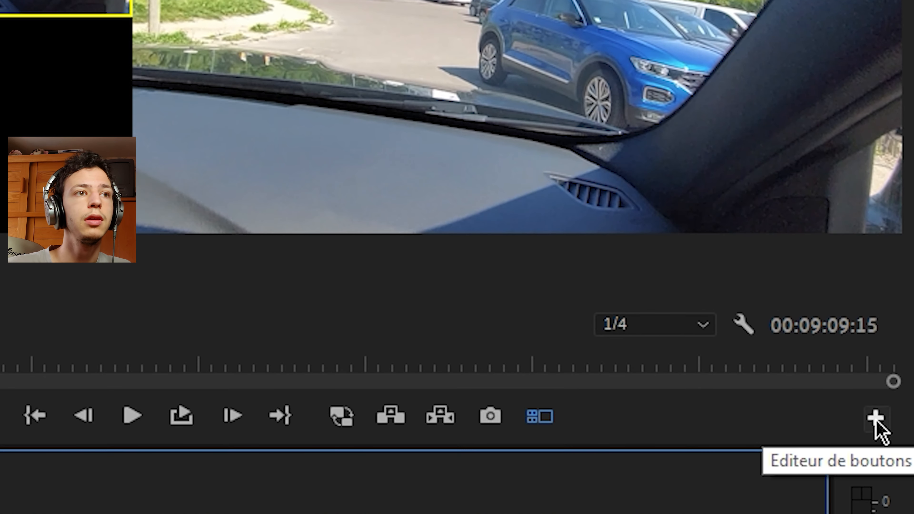
# - Add the multi-camera angle recording control beside the multi-camera view control in the program monitor and enable recording
pyautogui.click(875, 420)
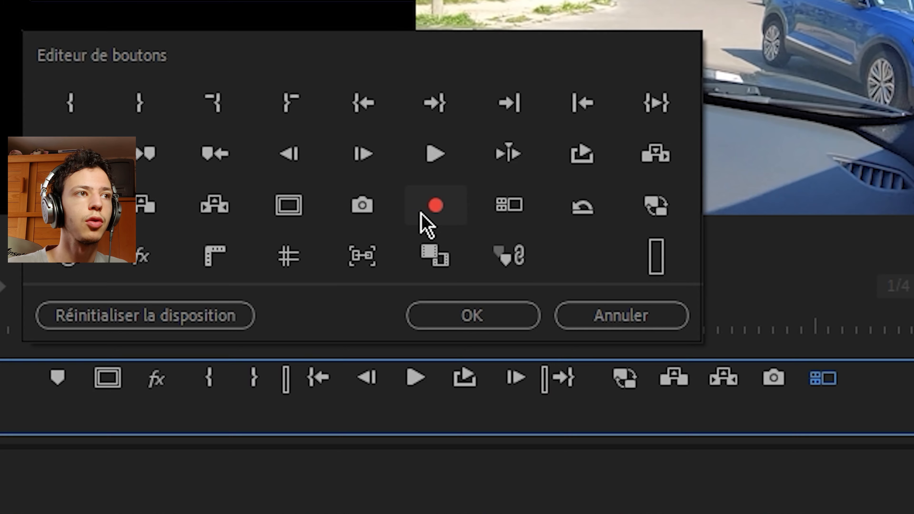
pyautogui.moveTo(429, 211); pyautogui.dragTo(822, 383)
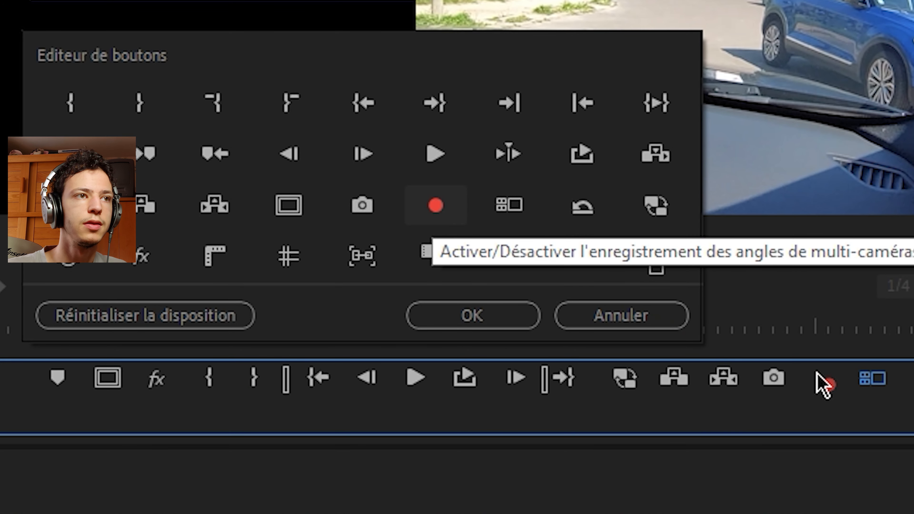
pyautogui.click(465, 319)
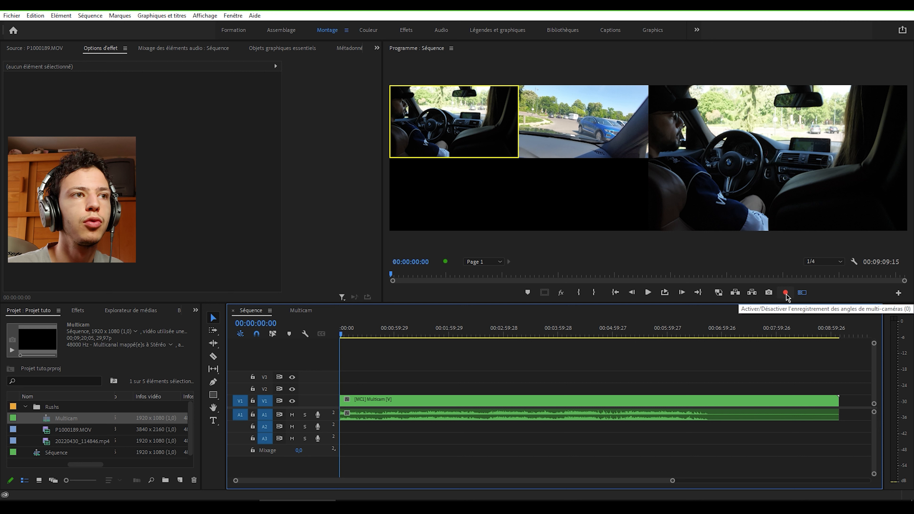
pyautogui.click(786, 293)
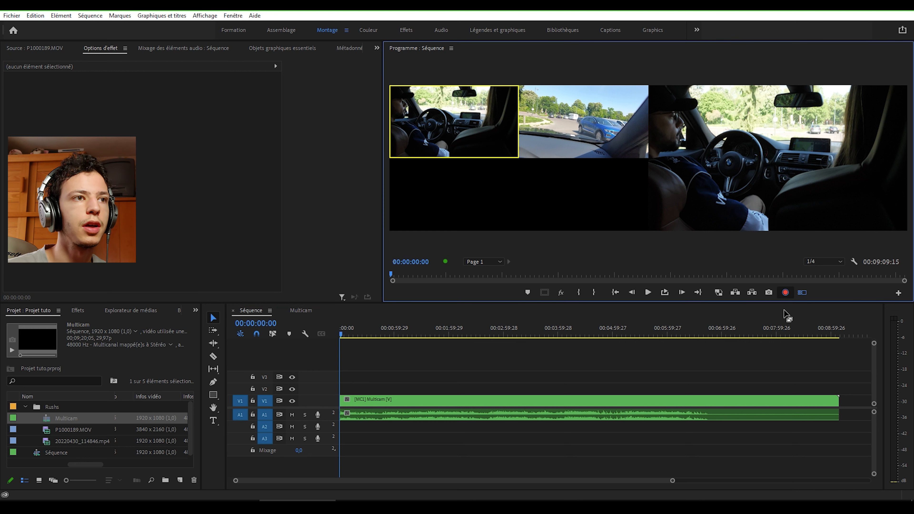